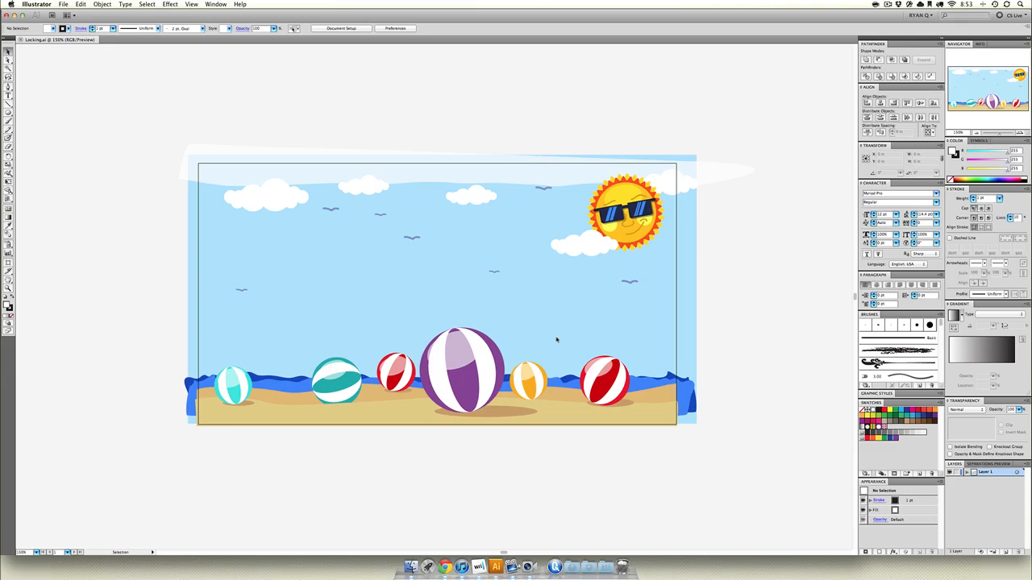
# - Inspect the purple beach ball, its sand shadow and the shoreline towards both ends of the beach
pyautogui.press('super+equal')
pyautogui.press('super+equal')
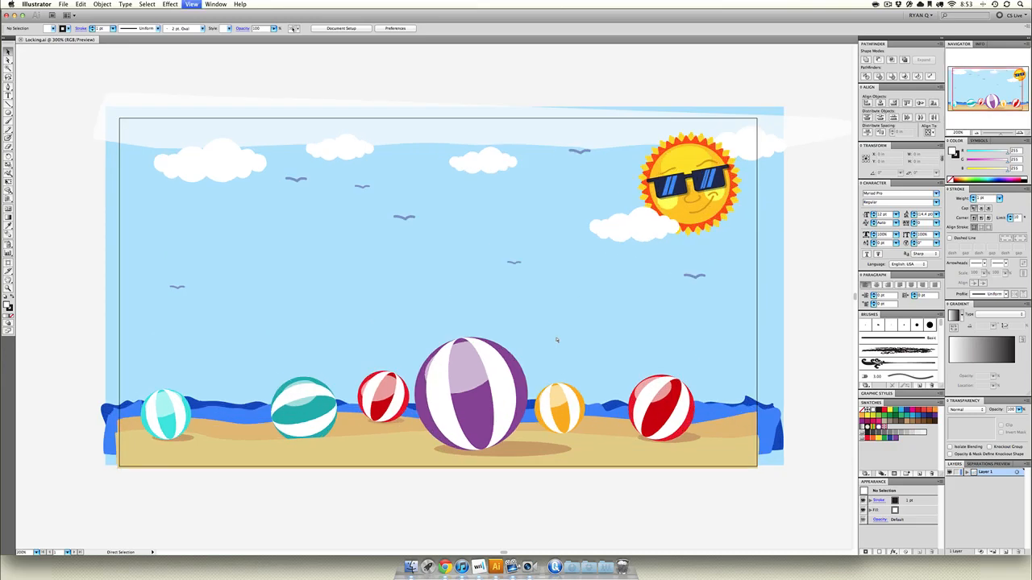
pyautogui.click(481, 425)
pyautogui.scroll(-5, 488, 467)
pyautogui.hscroll(3, 487, 468)
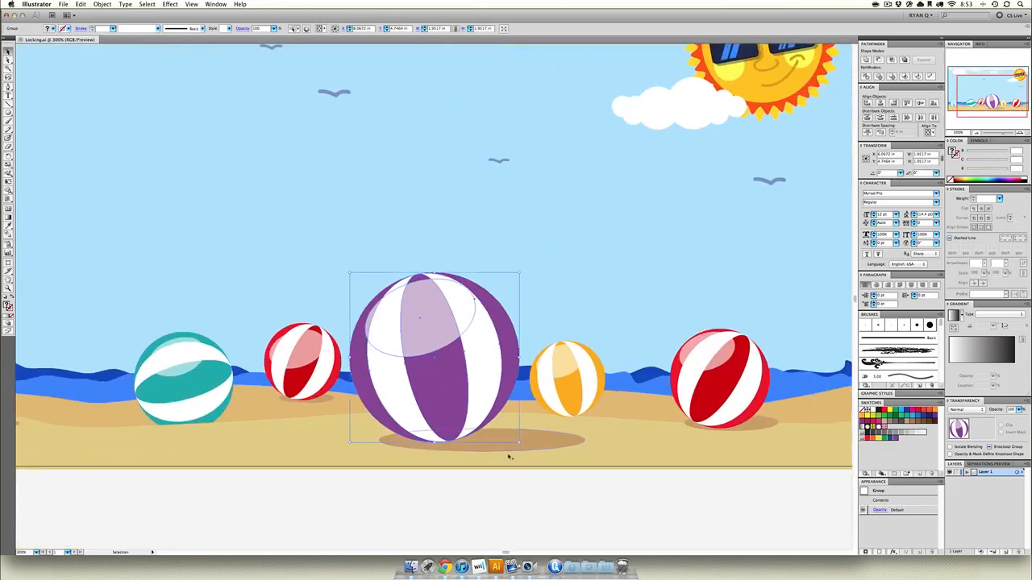
pyautogui.click(560, 442)
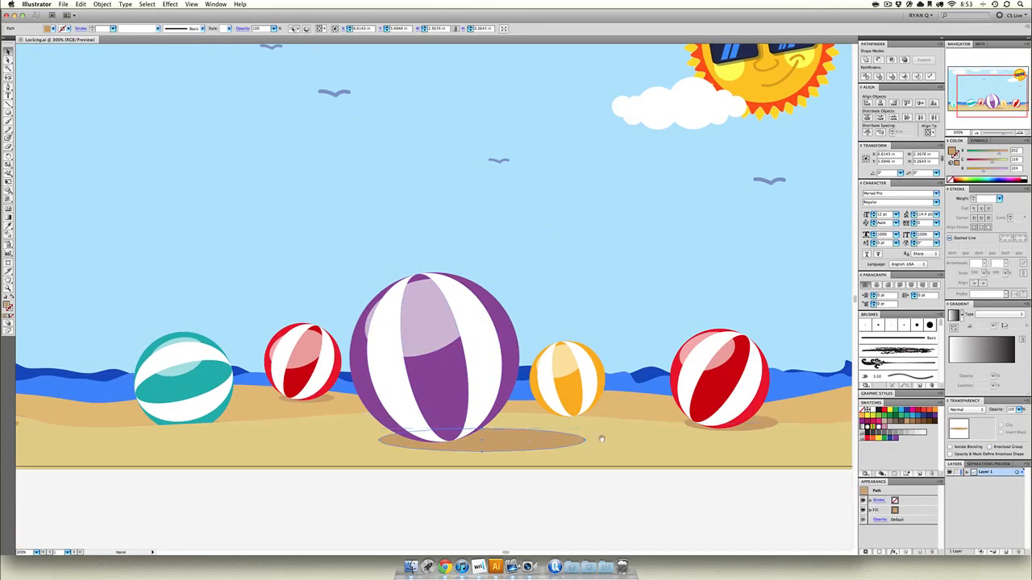
pyautogui.moveTo(605, 440); pyautogui.dragTo(392, 446)
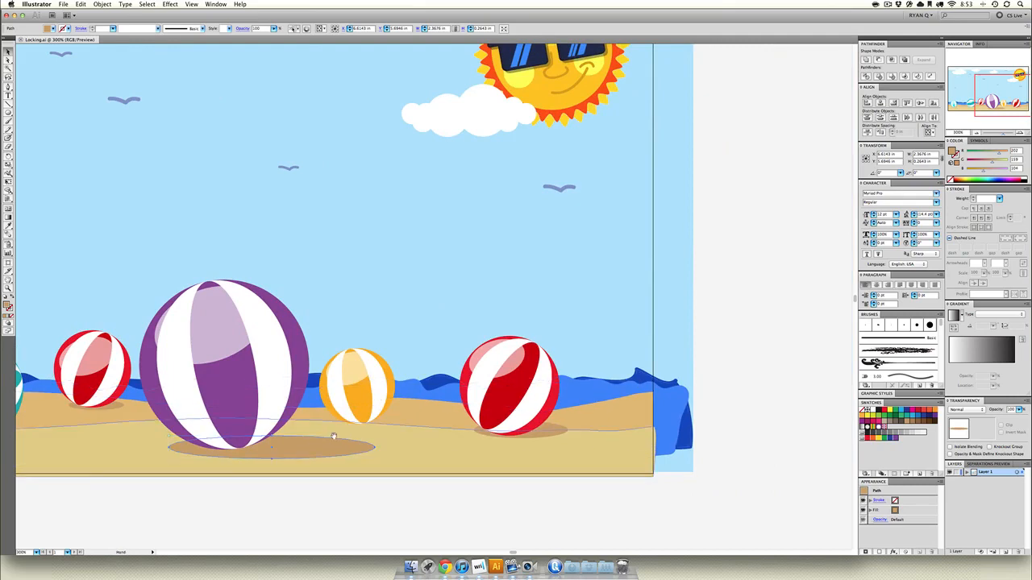
pyautogui.moveTo(23, 406); pyautogui.dragTo(439, 404)
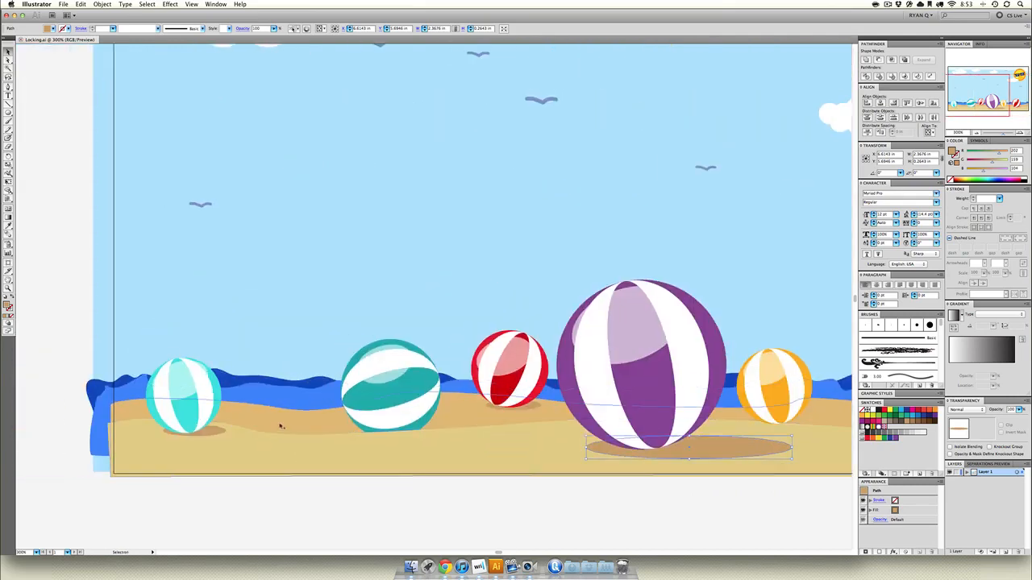
# - Inspect the upper sky, selecting the small white cloud between the birds to view its circles
pyautogui.moveTo(453, 335); pyautogui.dragTo(427, 492)
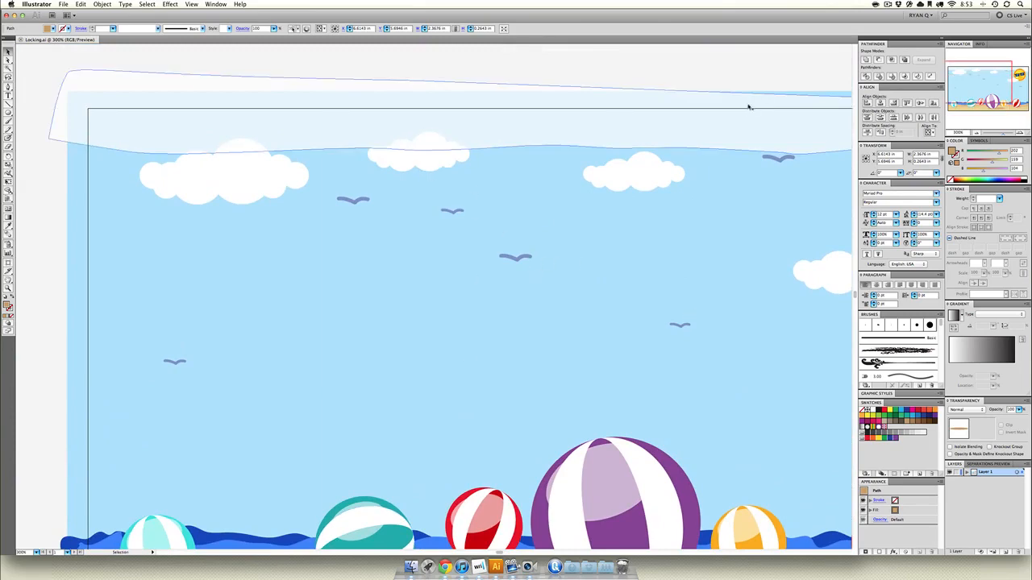
pyautogui.moveTo(533, 191); pyautogui.dragTo(466, 225)
pyautogui.hscroll(3, 466, 226)
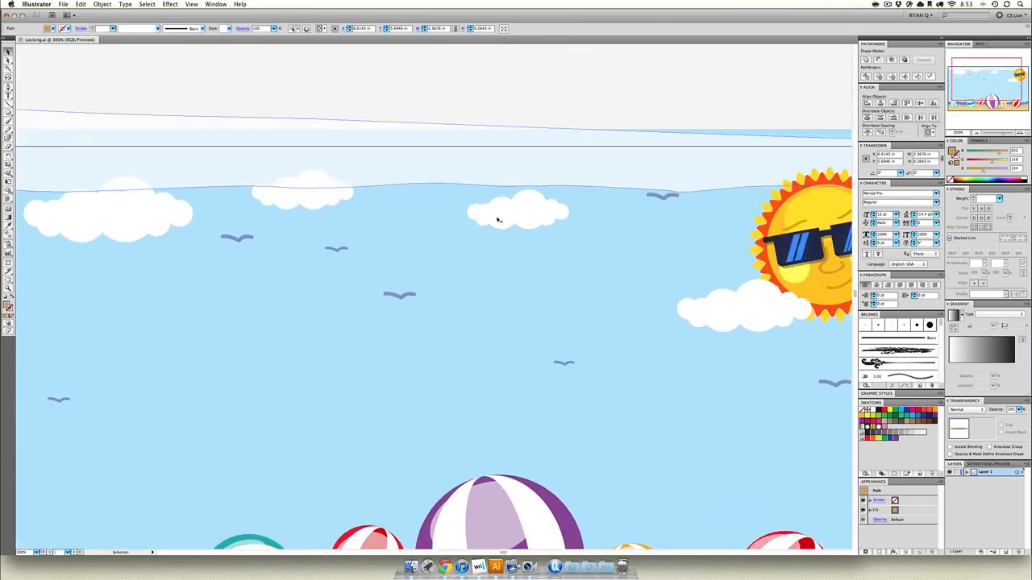
pyautogui.click(517, 213)
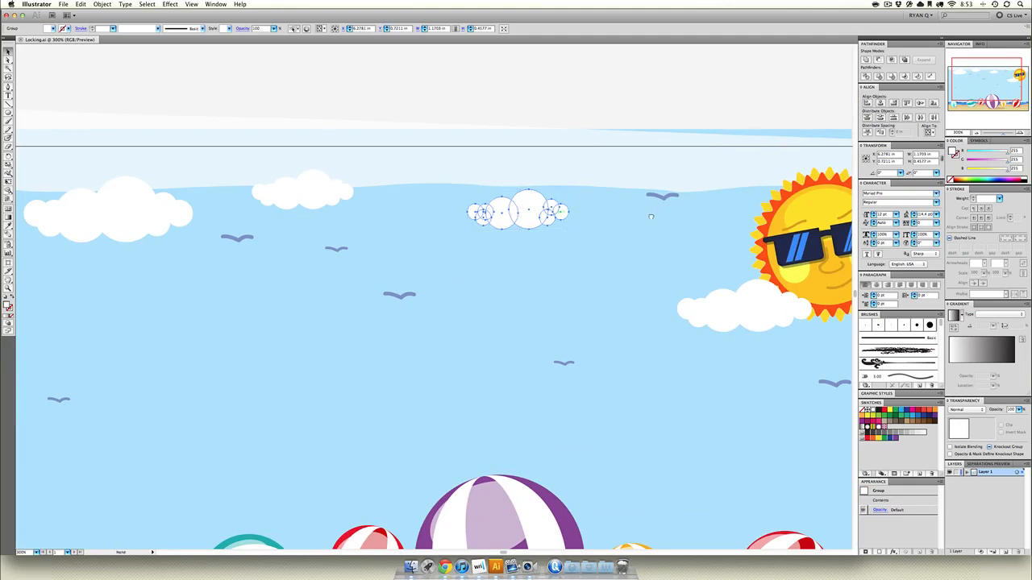
pyautogui.hscroll(10, 517, 212)
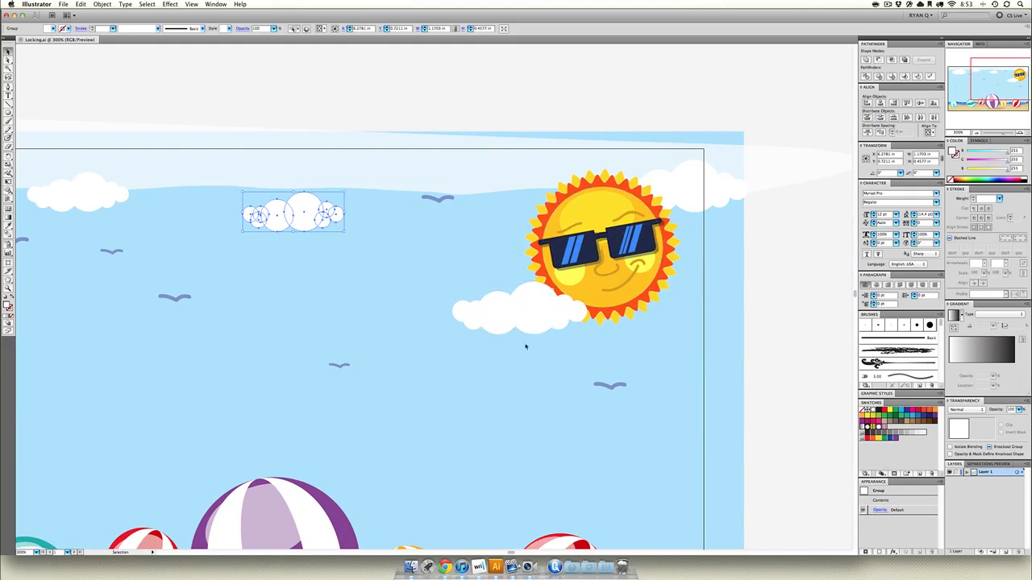
pyautogui.hscroll(2, 525, 345)
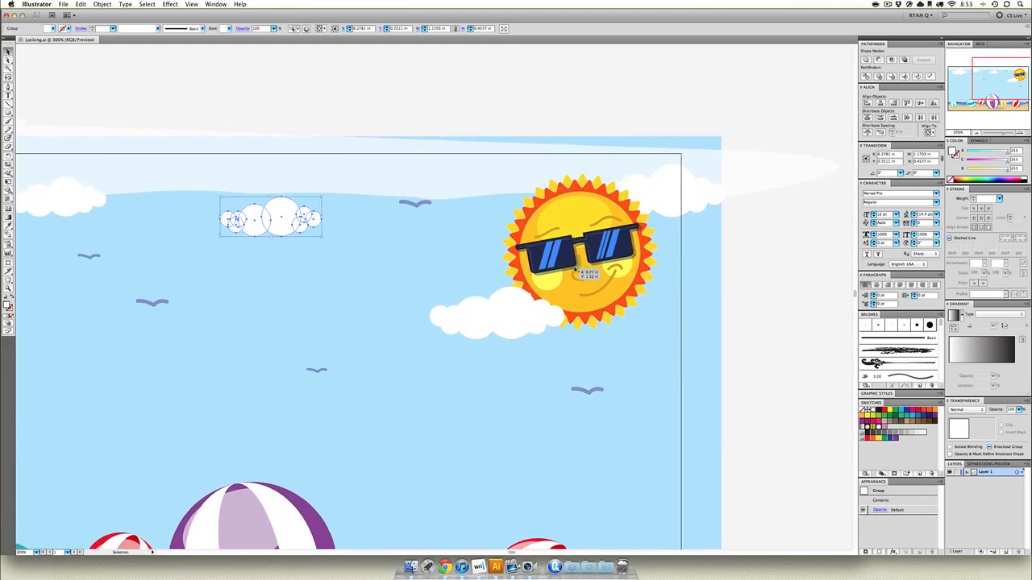
# - Isolate the sun group, inspect the sunglasses' semi-transparent shadow path, and exit isolation
pyautogui.click(574, 268)
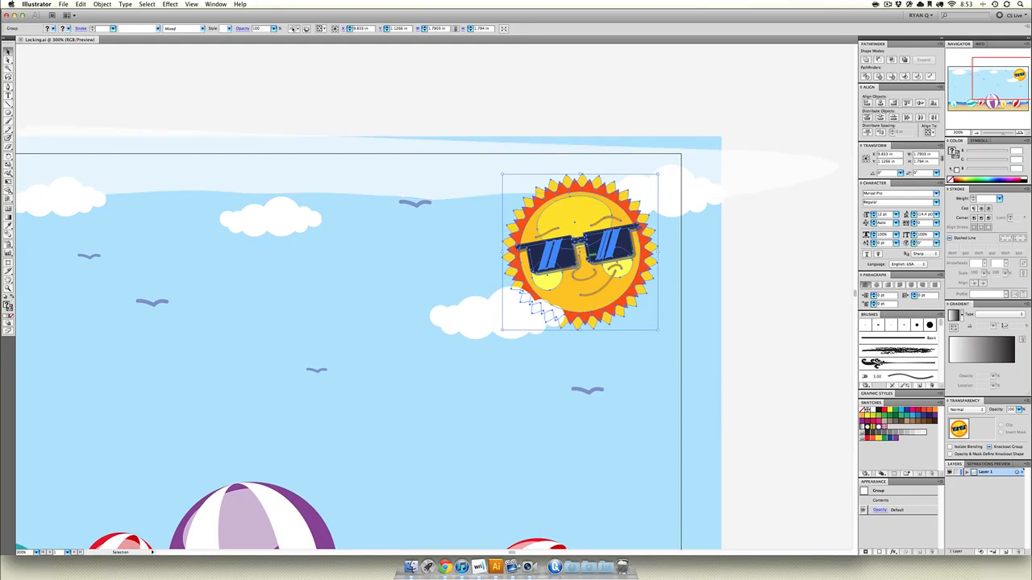
pyautogui.doubleClick(574, 256)
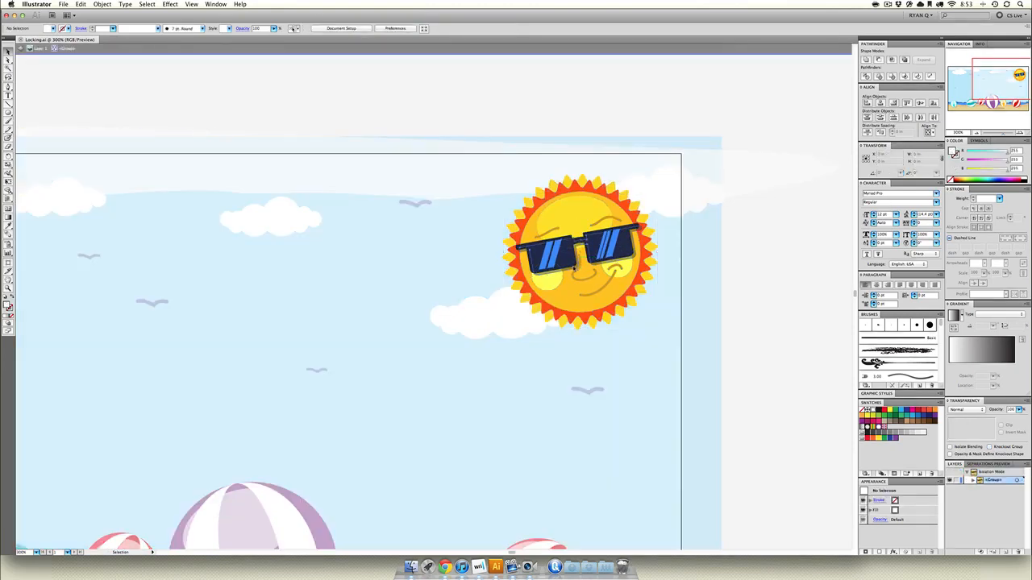
pyautogui.click(575, 256)
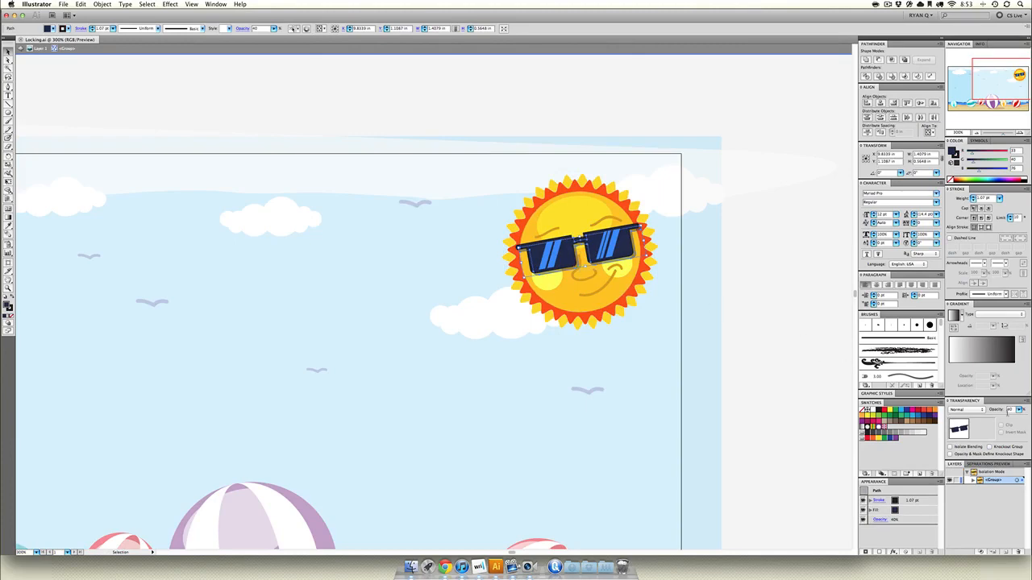
pyautogui.doubleClick(744, 182)
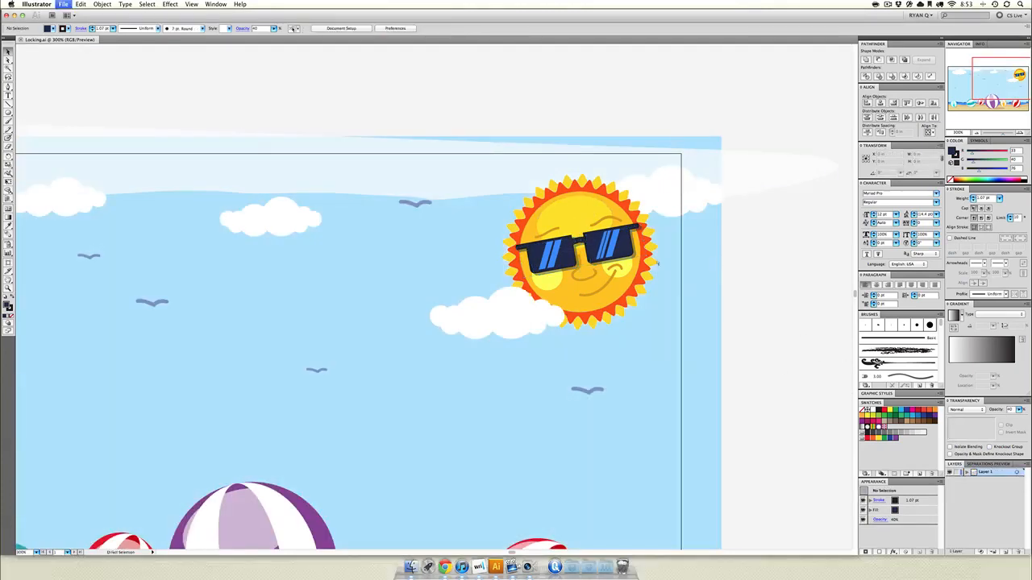
pyautogui.press('super+minus')
pyautogui.press('super+minus')
pyautogui.press('super+equal')
pyautogui.press('super+equal')
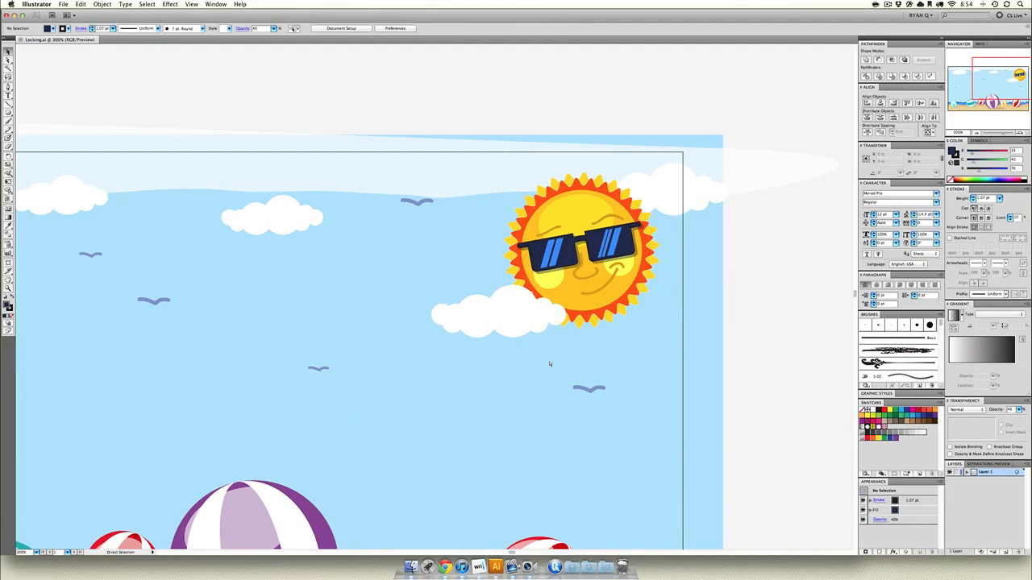
pyautogui.press('super+minus')
pyautogui.press('super+minus')
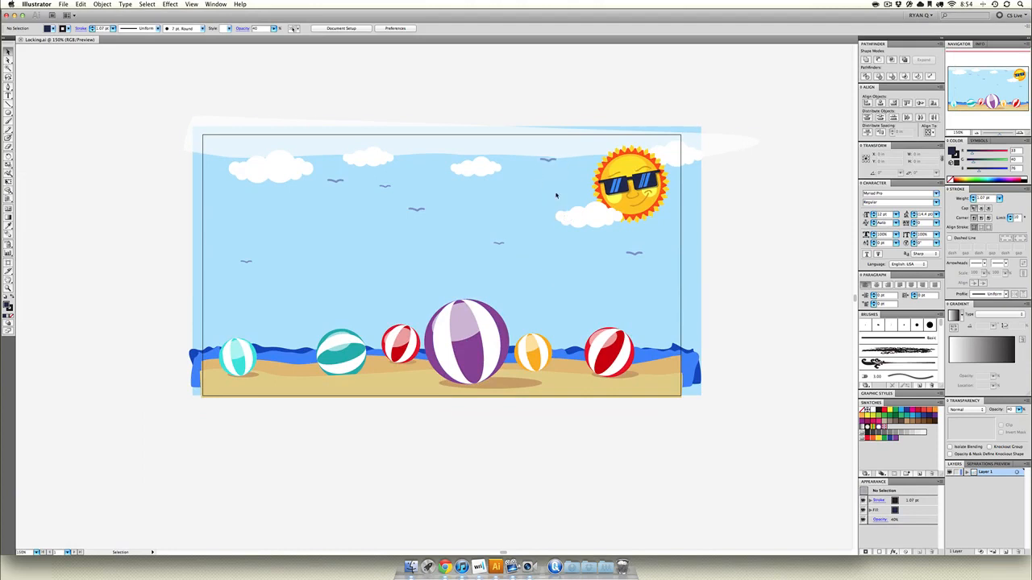
# - Draw a closed five-point sunbeam with the Pen tool, spanning from the sun's edges to beyond both lower artboard corners
pyautogui.press('super+equal')
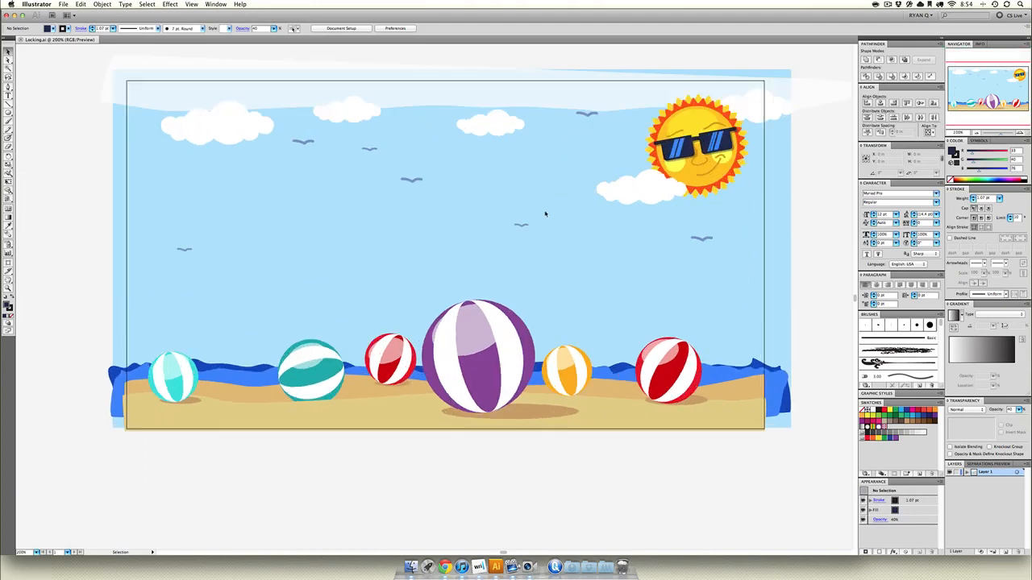
pyautogui.moveTo(566, 223); pyautogui.dragTo(563, 272)
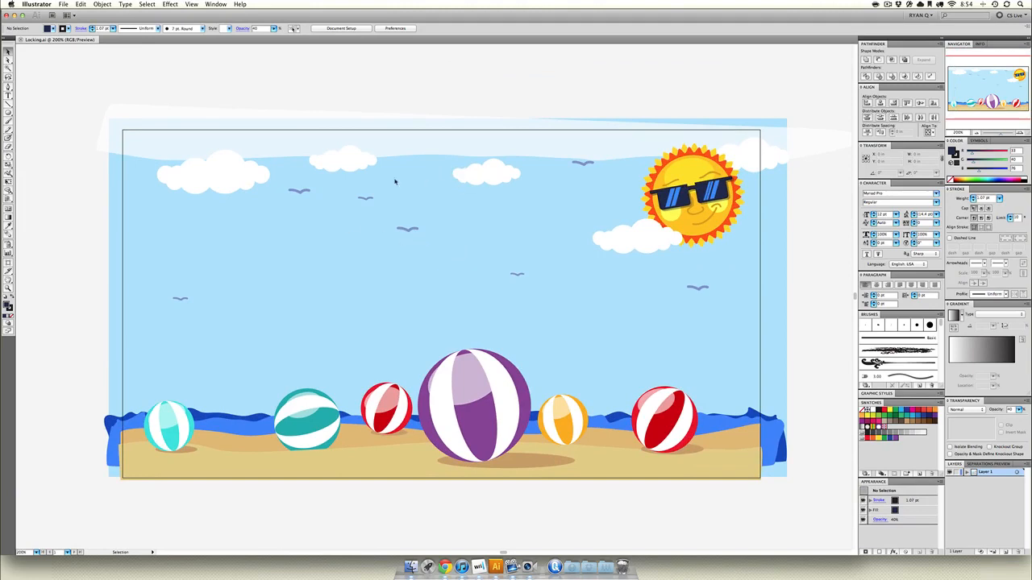
pyautogui.click(8, 87)
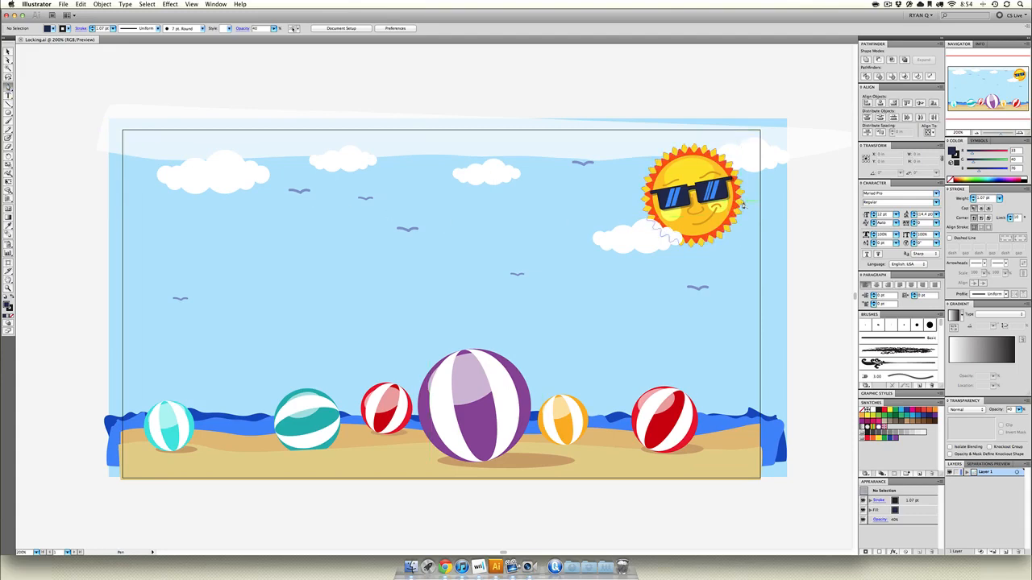
pyautogui.click(744, 203)
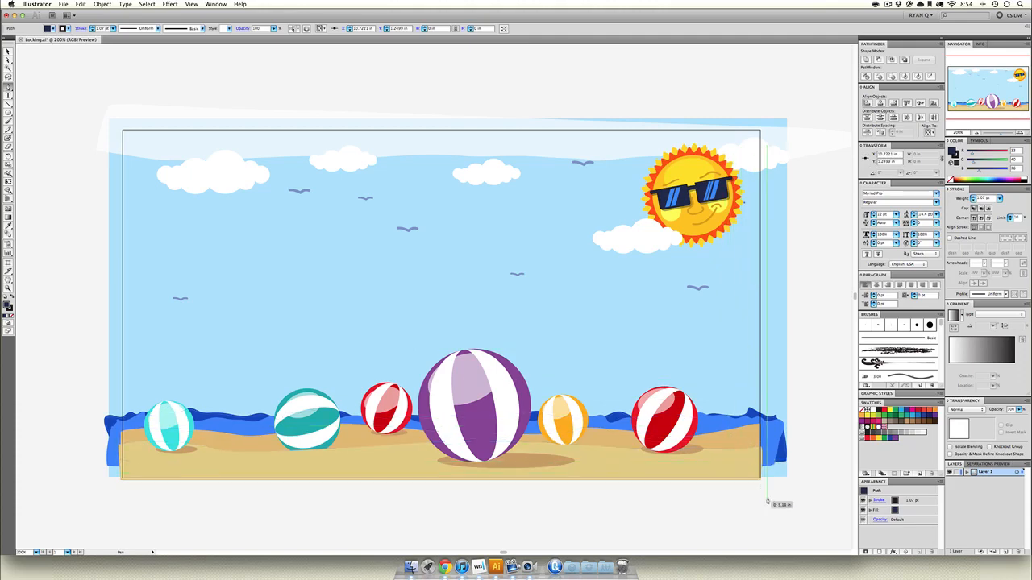
pyautogui.click(772, 488)
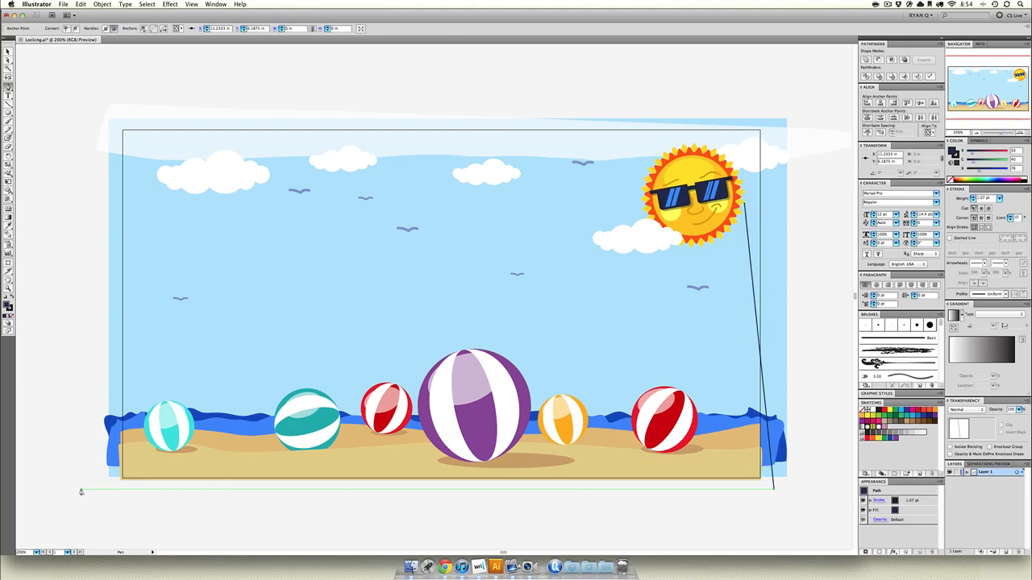
pyautogui.click(82, 489)
pyautogui.click(84, 416)
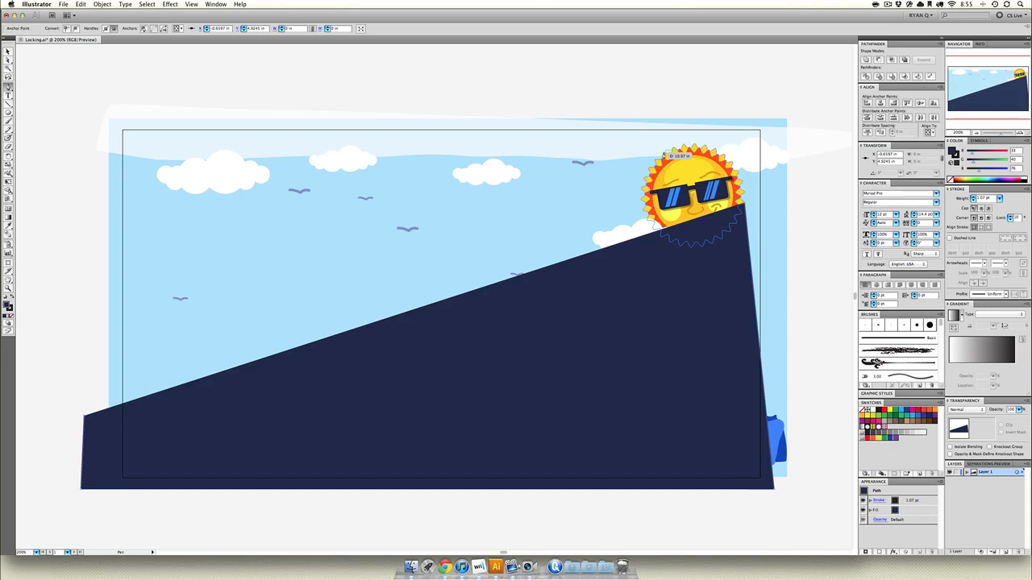
pyautogui.click(664, 153)
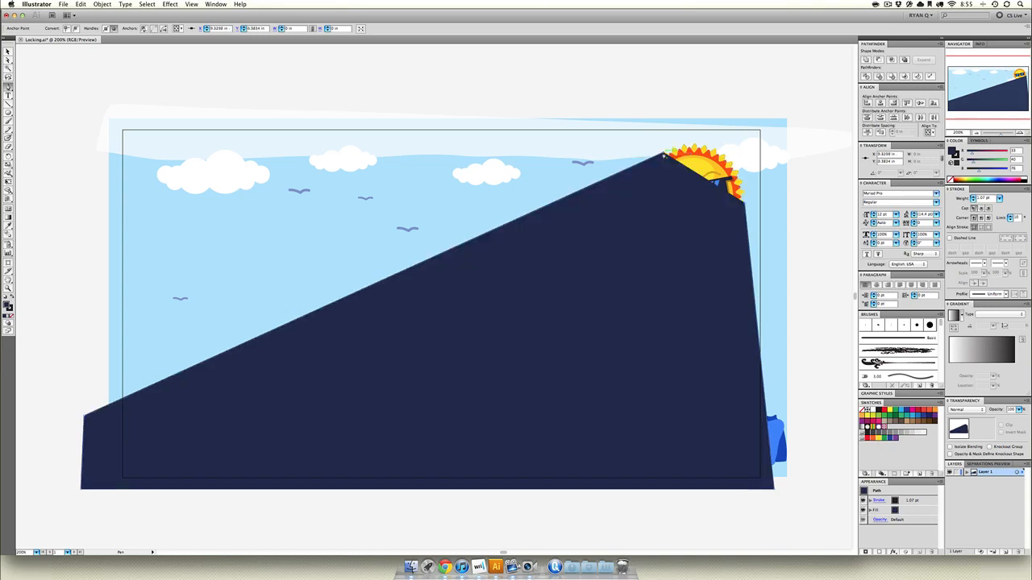
pyautogui.click(744, 202)
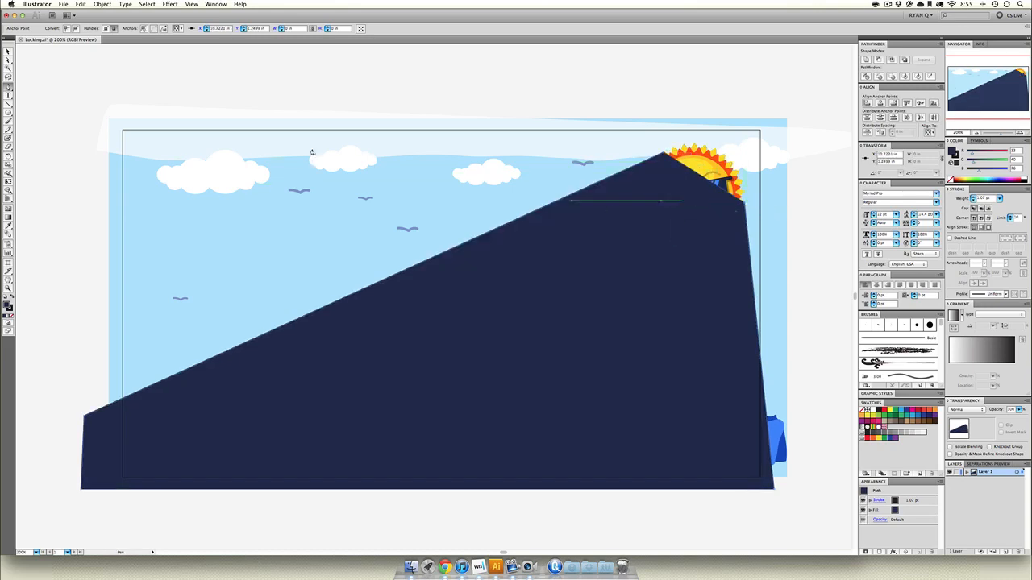
# - Fill the sunbeam shape with the yellow swatch (R 255, G 242, B 0) and set its stroke to none
pyautogui.click(8, 58)
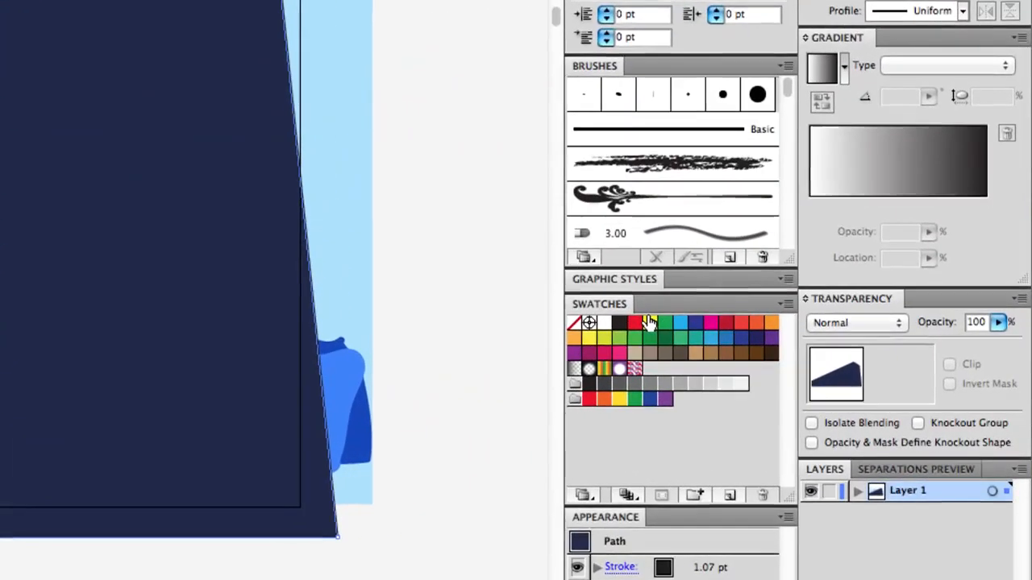
pyautogui.click(649, 323)
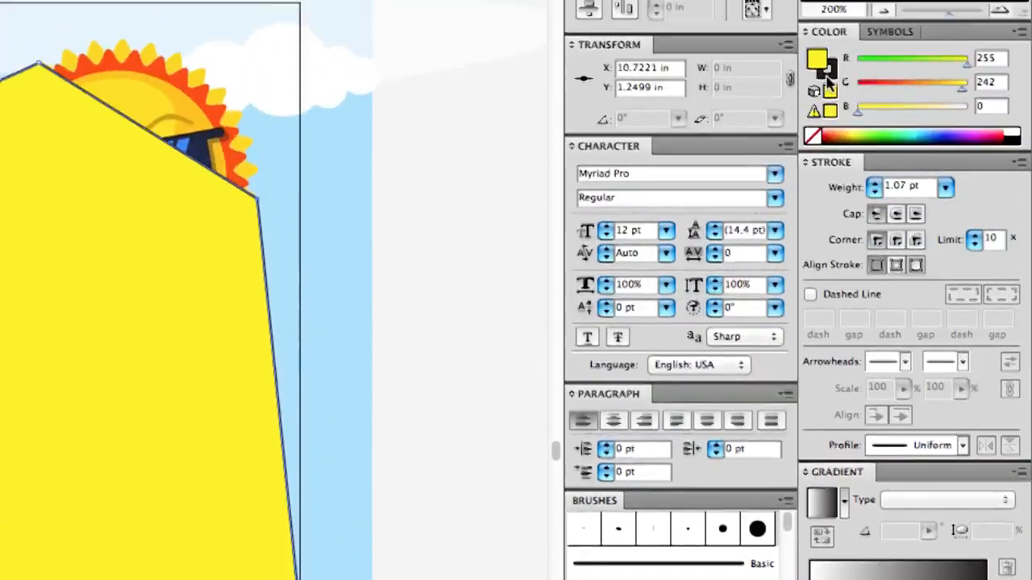
pyautogui.click(829, 75)
pyautogui.click(812, 136)
pyautogui.click(817, 62)
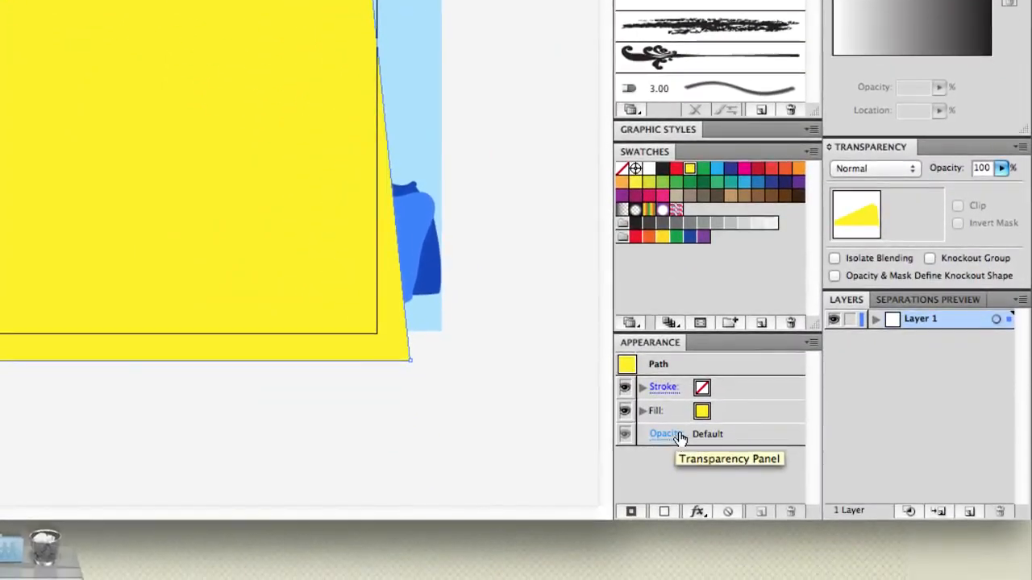
# - Reduce the yellow sunbeam's opacity to 27% and deselect it
pyautogui.click(680, 436)
pyautogui.moveTo(647, 401); pyautogui.dragTo(574, 421)
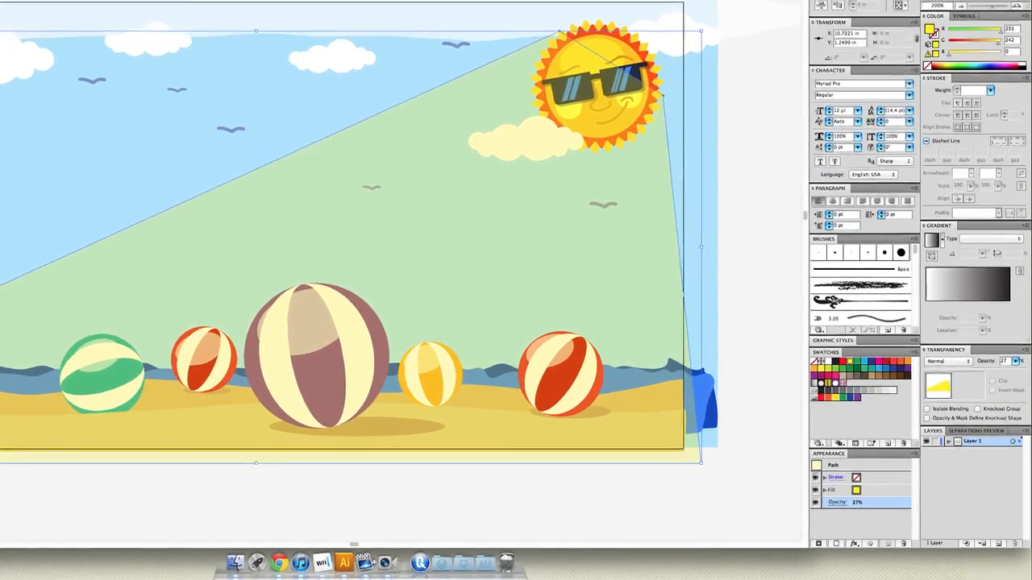
pyautogui.press('super+shift+a')
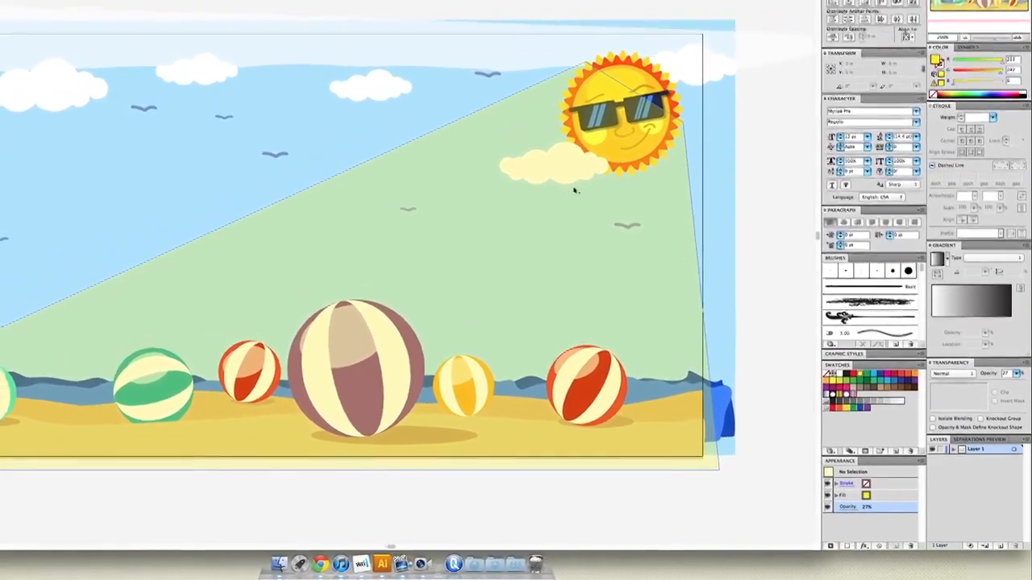
# - Select the yellow sunbeam over the scene and lock it
pyautogui.click(530, 162)
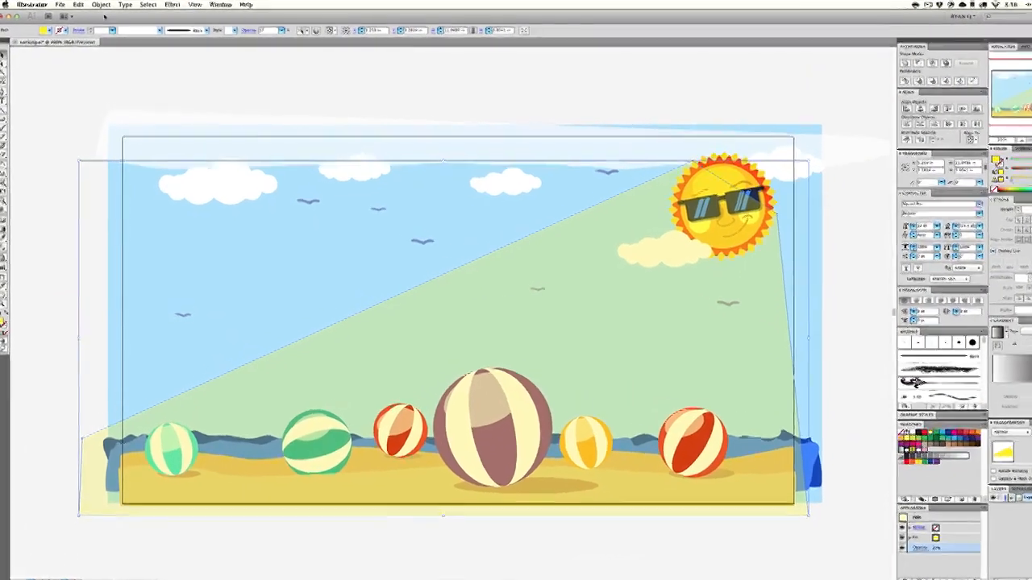
pyautogui.click(101, 4)
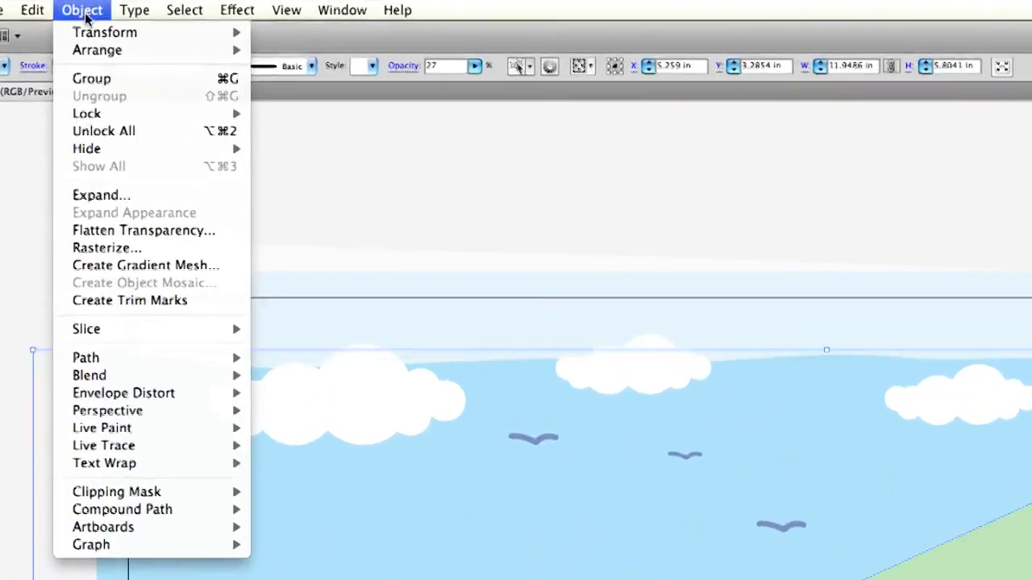
pyautogui.moveTo(103, 125)
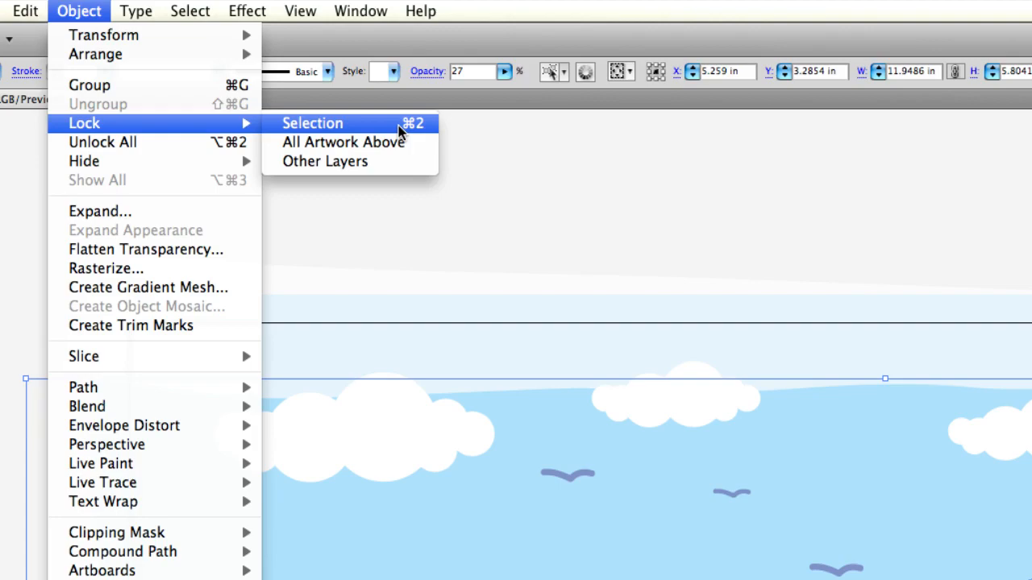
pyautogui.click(393, 123)
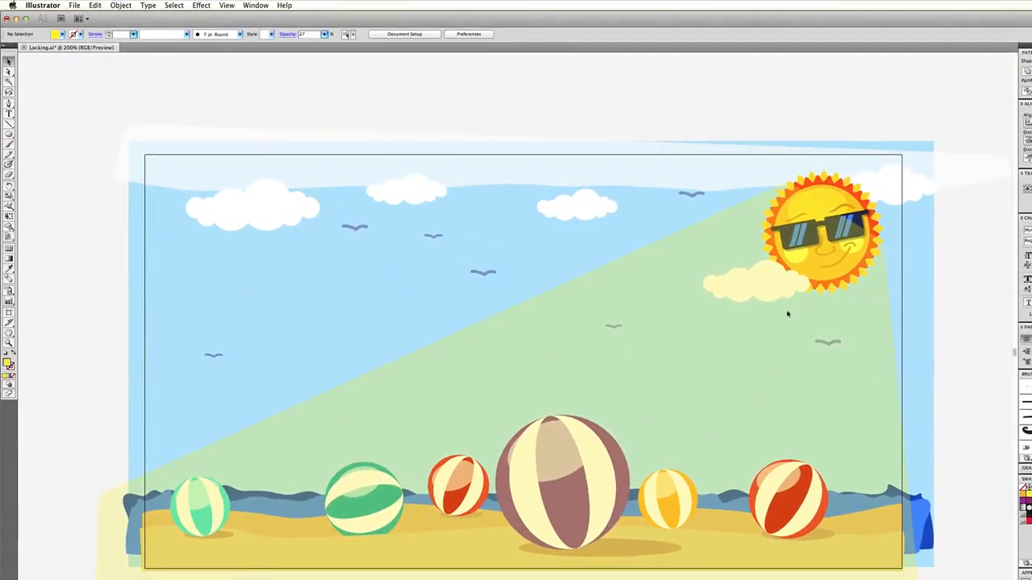
# - Bring the cloud beside the sun and the sun itself to the front of the artwork, and deselect them
pyautogui.click(802, 301)
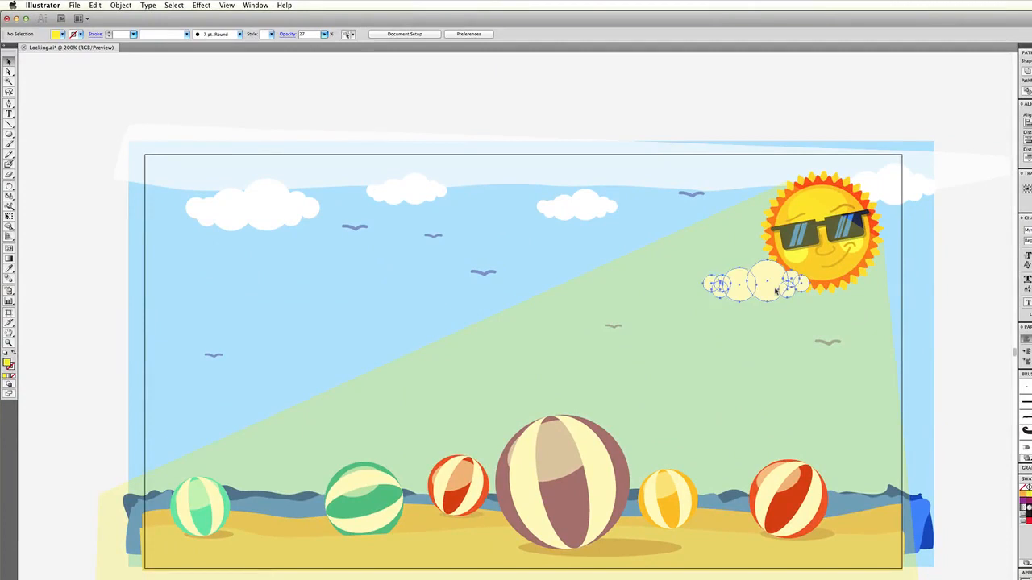
pyautogui.keyDown('shift'); pyautogui.click(822, 245); pyautogui.keyUp('shift')
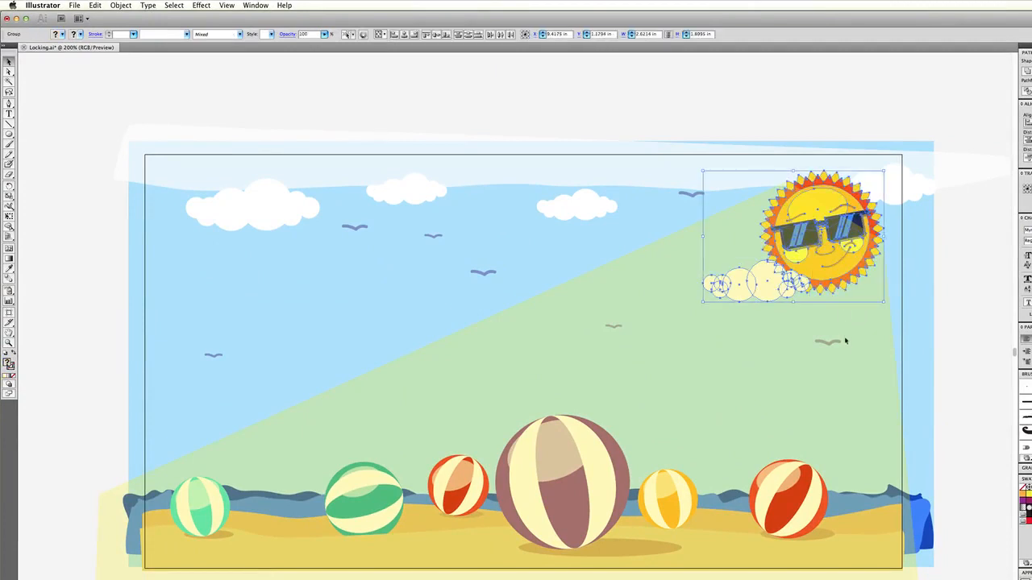
pyautogui.rightClick(822, 261)
pyautogui.moveTo(862, 337)
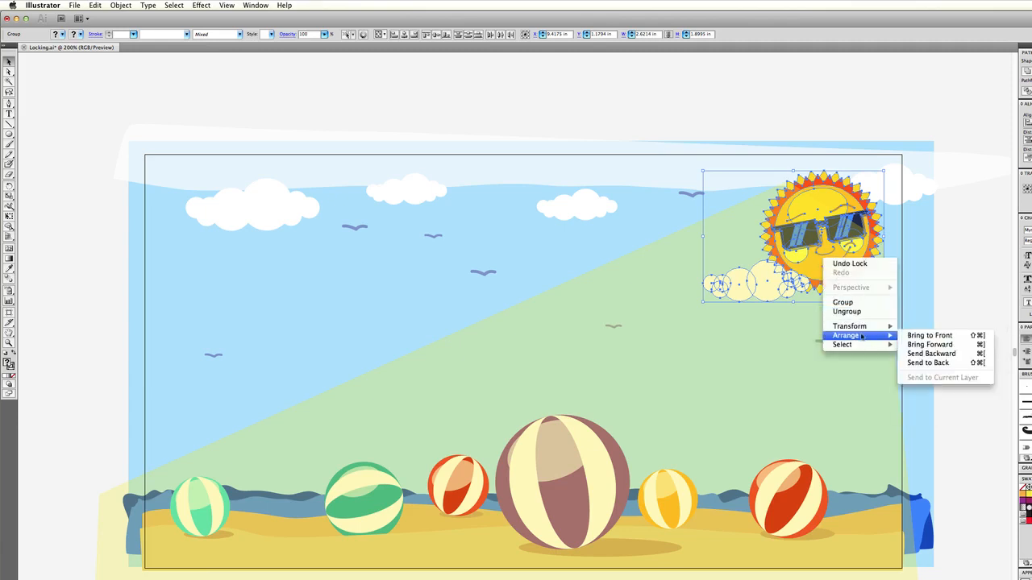
pyautogui.click(906, 337)
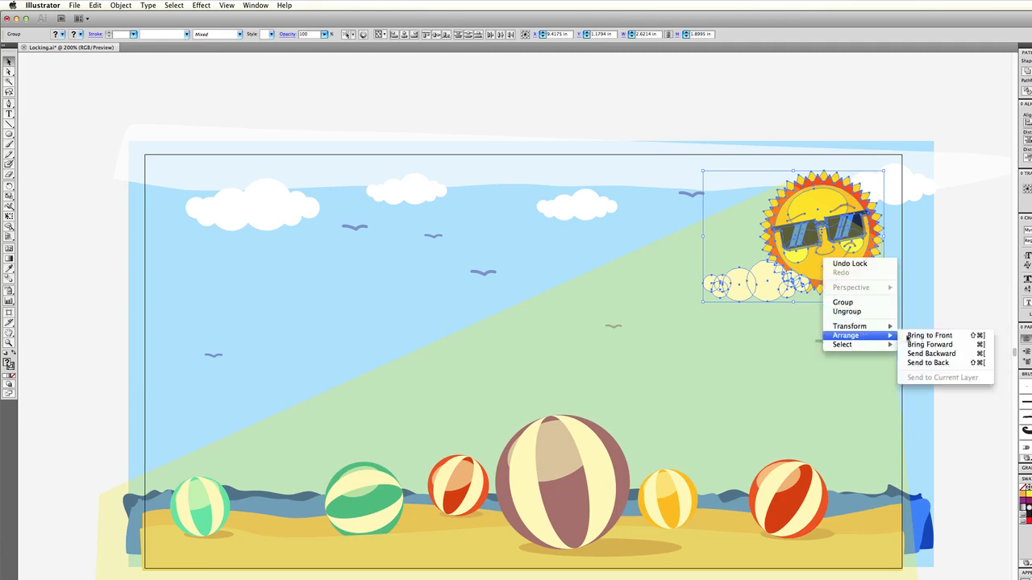
pyautogui.click(945, 301)
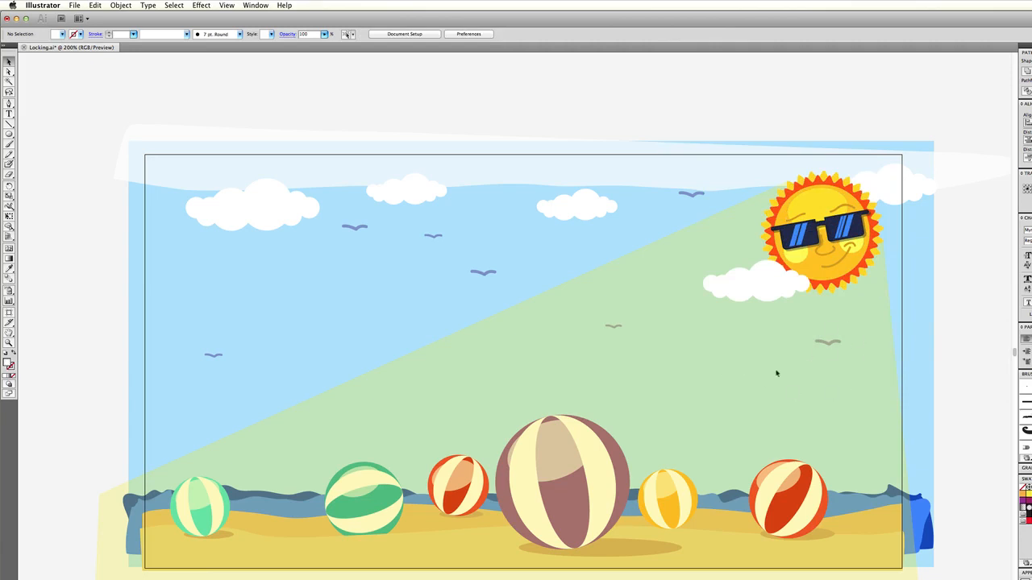
pyautogui.click(545, 464)
pyautogui.click(856, 365)
pyautogui.moveTo(391, 310)
pyautogui.mouseDown()
pyautogui.moveTo(512, 369)
pyautogui.moveTo(320, 299)
pyautogui.moveTo(488, 377)
pyautogui.moveTo(518, 378)
pyautogui.mouseUp()
pyautogui.moveTo(518, 378); pyautogui.dragTo(367, 324)
pyautogui.moveTo(366, 323); pyautogui.dragTo(517, 374)
pyautogui.moveTo(518, 374)
pyautogui.mouseDown()
pyautogui.moveTo(374, 280)
pyautogui.moveTo(381, 289)
pyautogui.mouseUp()
pyautogui.moveTo(383, 290); pyautogui.dragTo(501, 342)
# - Unlock all locked objects and select only the light blue sky background
pyautogui.click(8, 71)
pyautogui.click(121, 6)
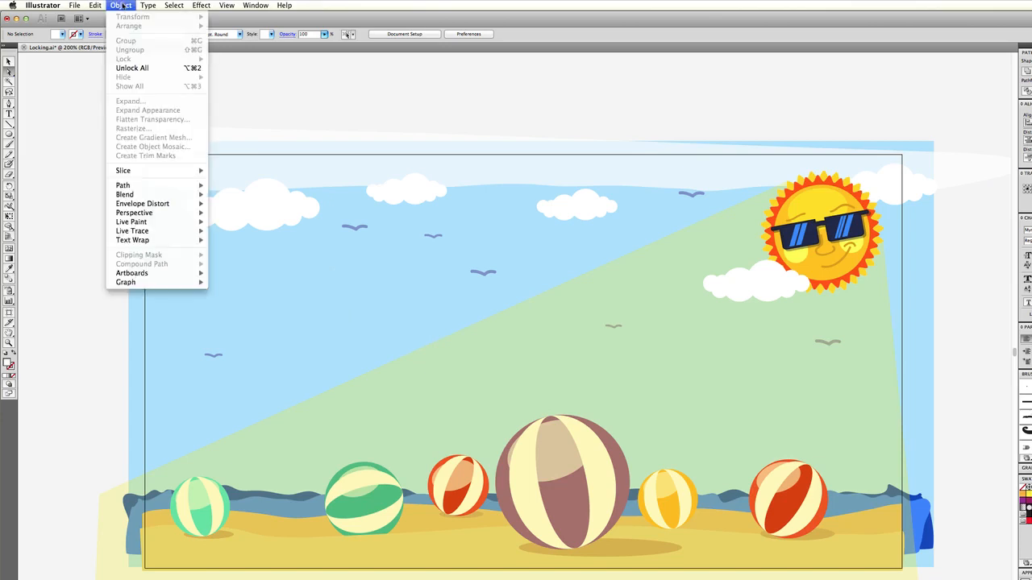
pyautogui.click(141, 69)
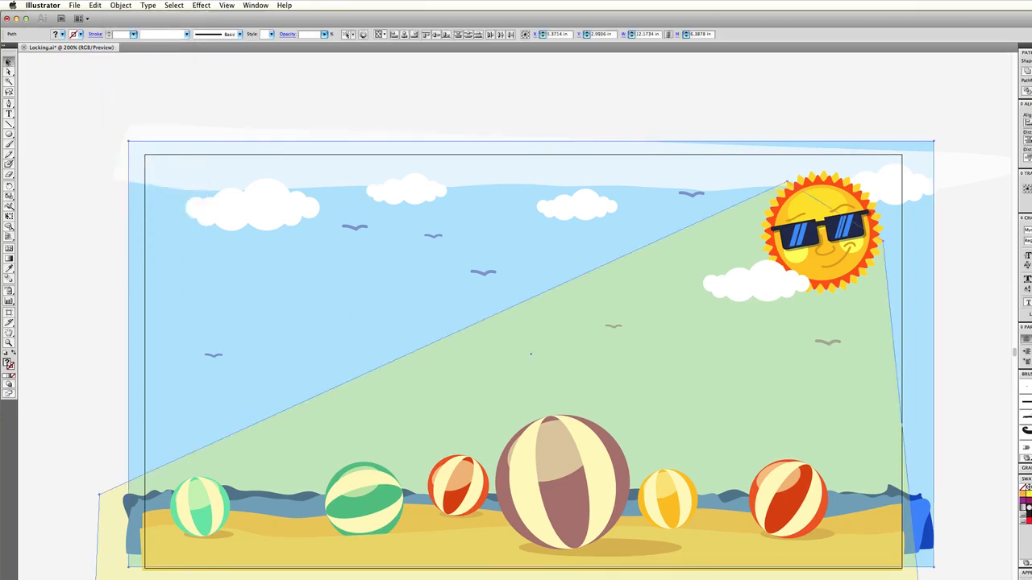
pyautogui.click(170, 269)
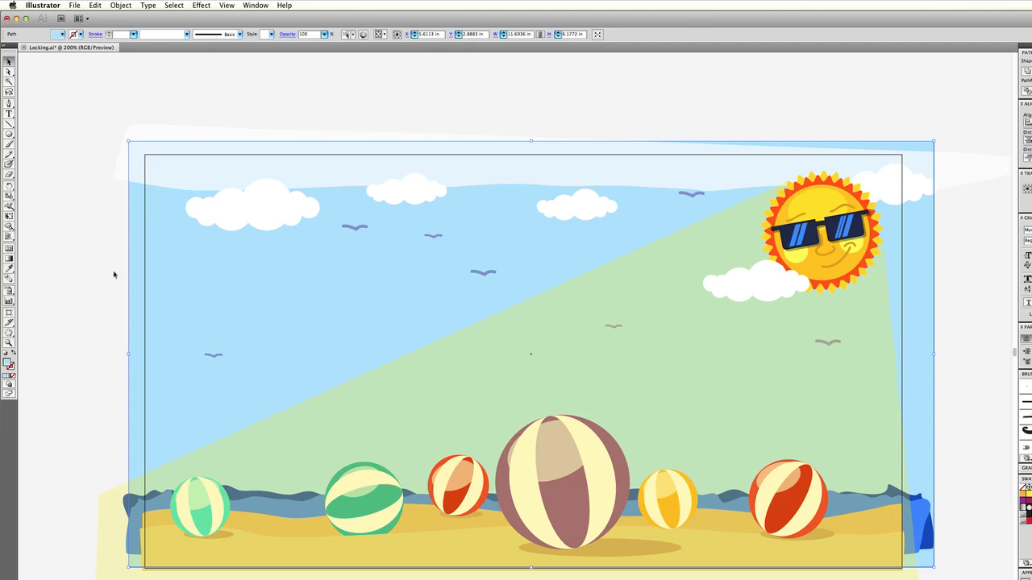
# - Select the yellow sunbeam, hide it and show it again, and also lock it and unlock it again
pyautogui.click(587, 314)
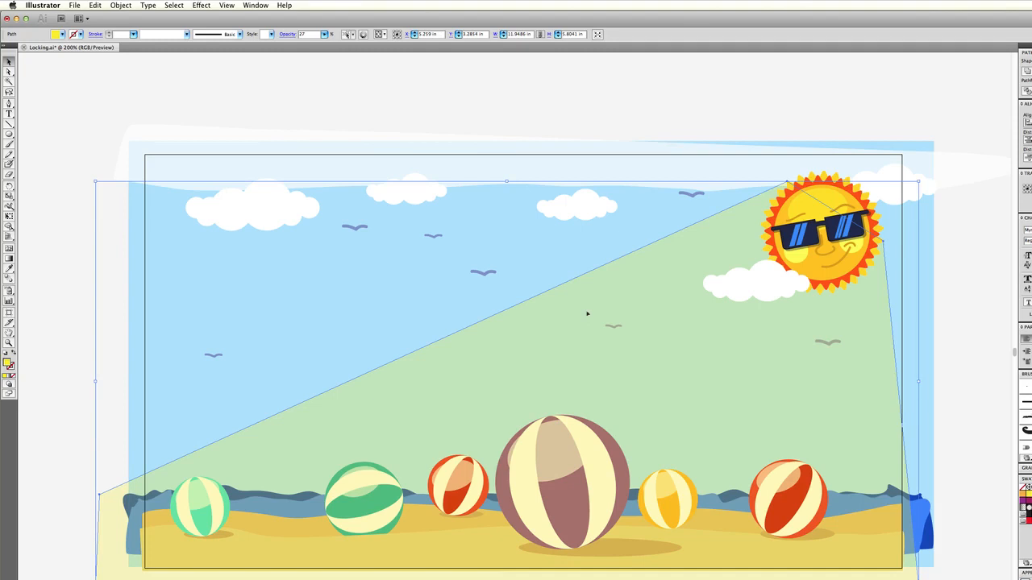
pyautogui.press('super+3')
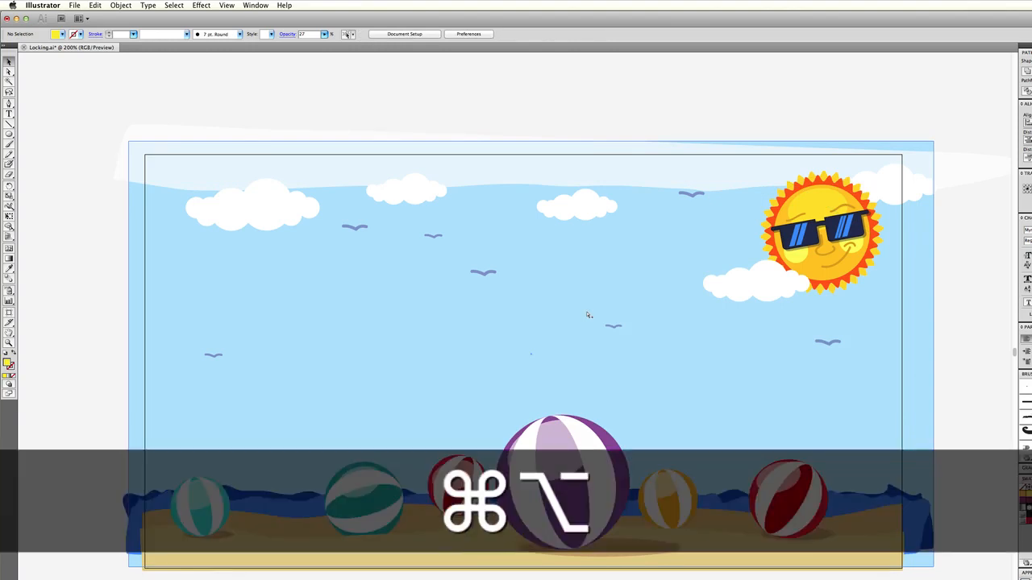
pyautogui.press('super+alt+3')
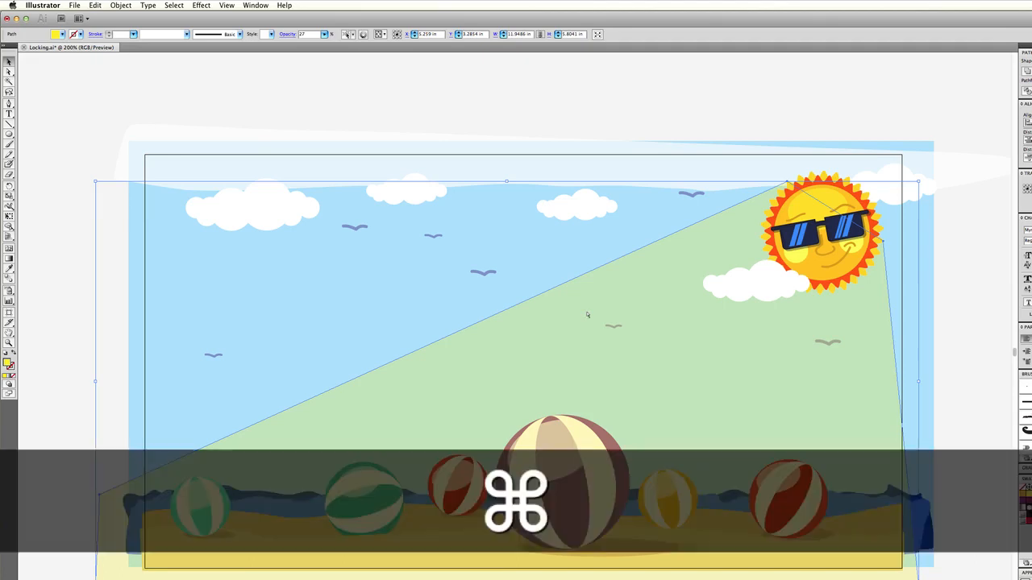
pyautogui.press('super+2')
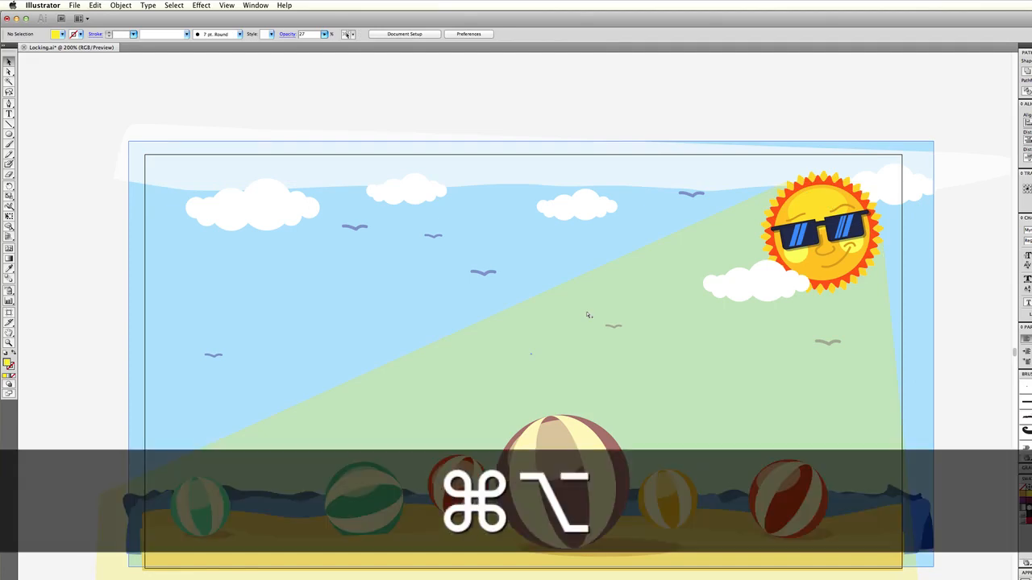
pyautogui.press('super+alt+2')
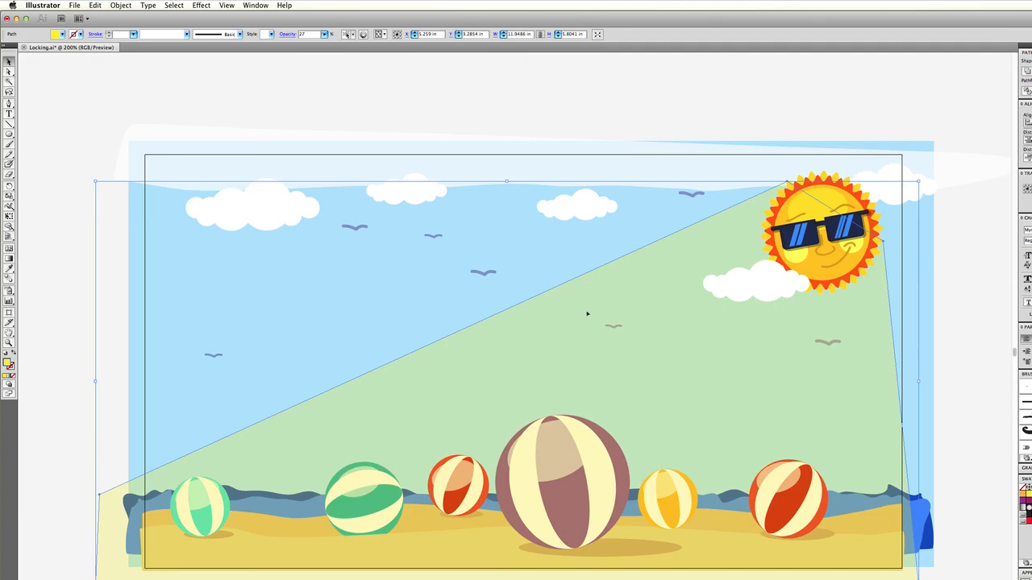
# - Place a duplicate of the sun above the artboard, well to the left of the original, and hide the duplicate
pyautogui.click(859, 213)
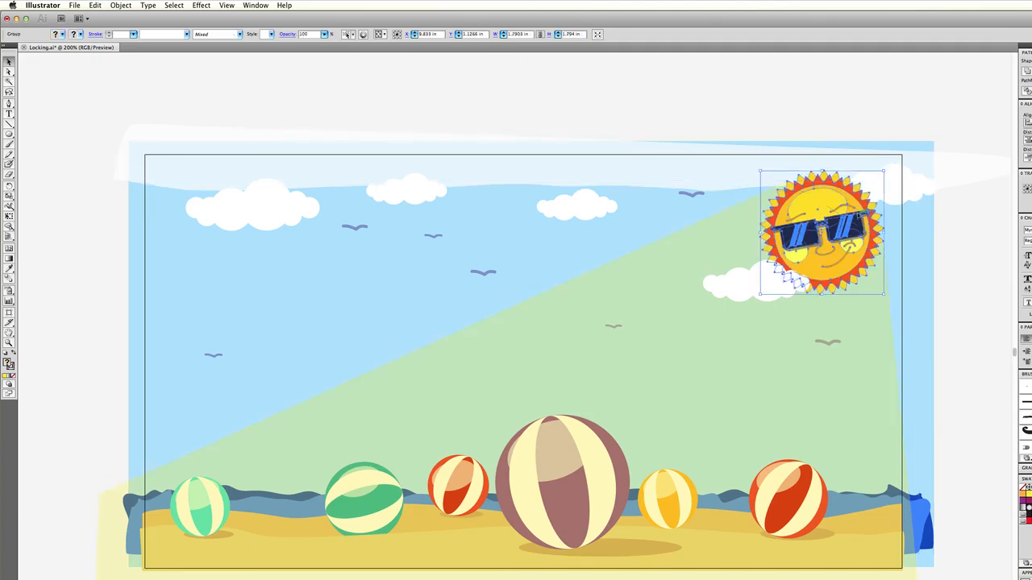
pyautogui.moveTo(859, 213); pyautogui.dragTo(951, 79)
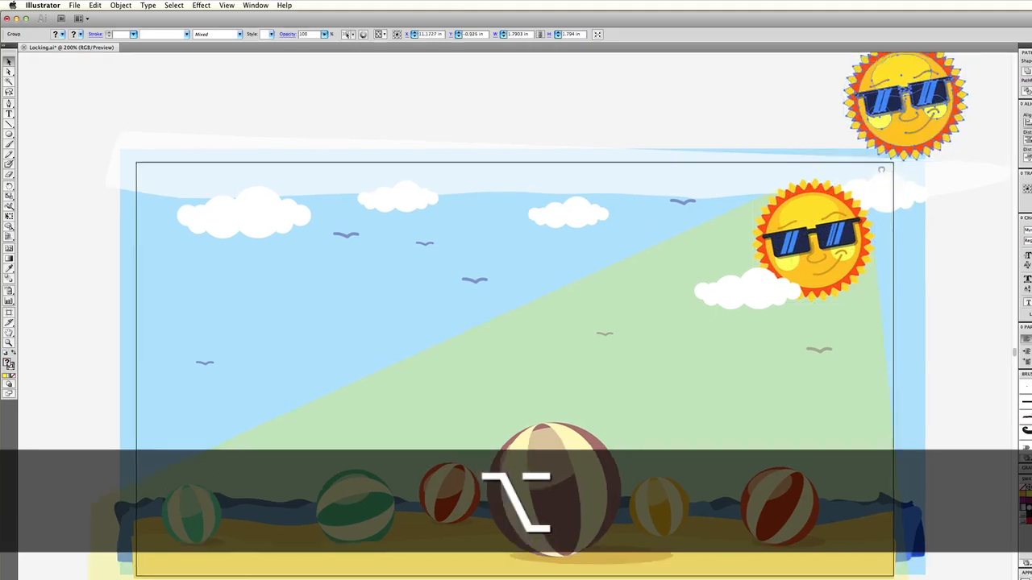
pyautogui.moveTo(881, 169); pyautogui.dragTo(855, 271)
pyautogui.moveTo(890, 224); pyautogui.dragTo(465, 170)
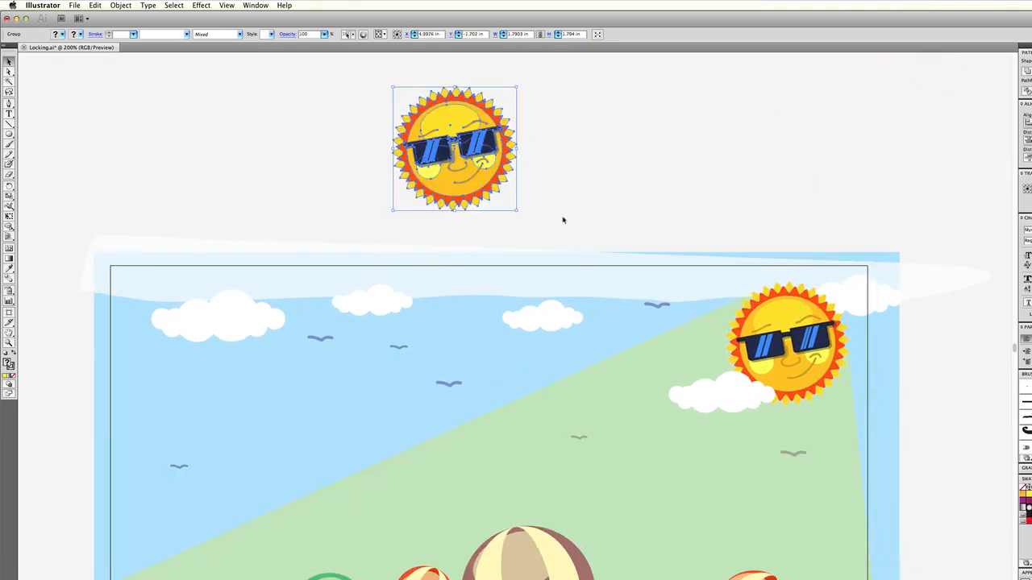
pyautogui.press('super+3')
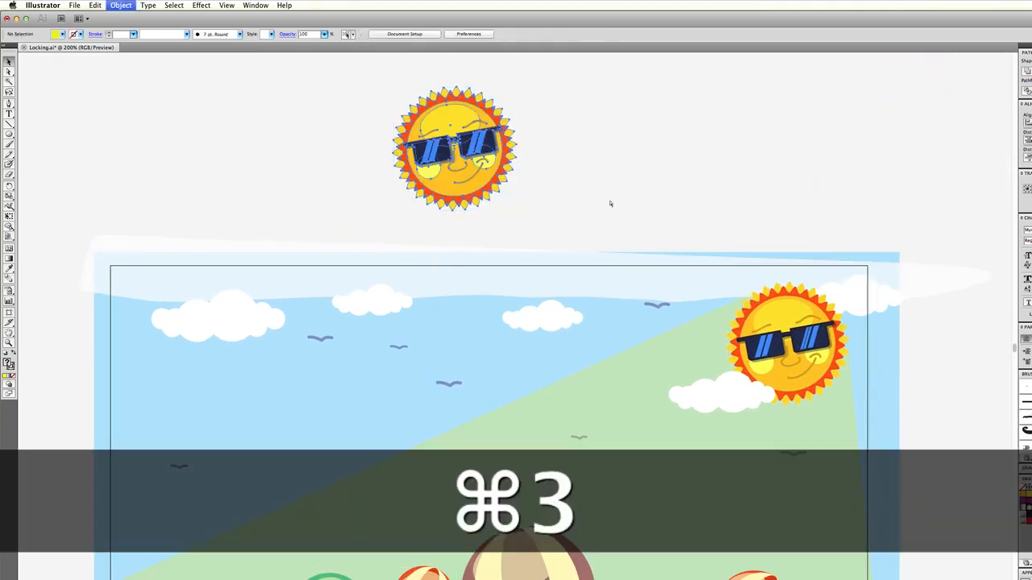
pyautogui.moveTo(540, 253); pyautogui.dragTo(560, 159)
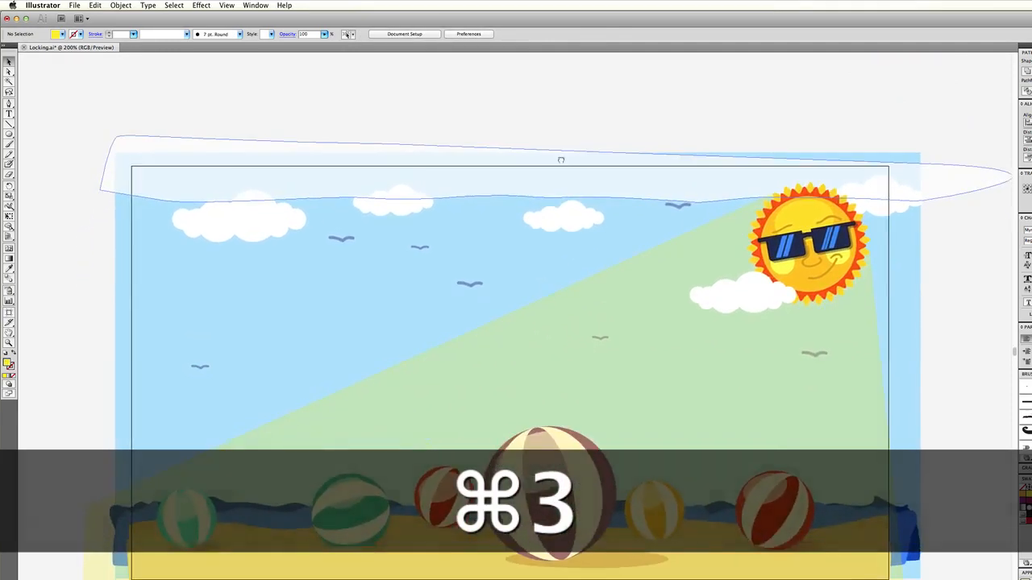